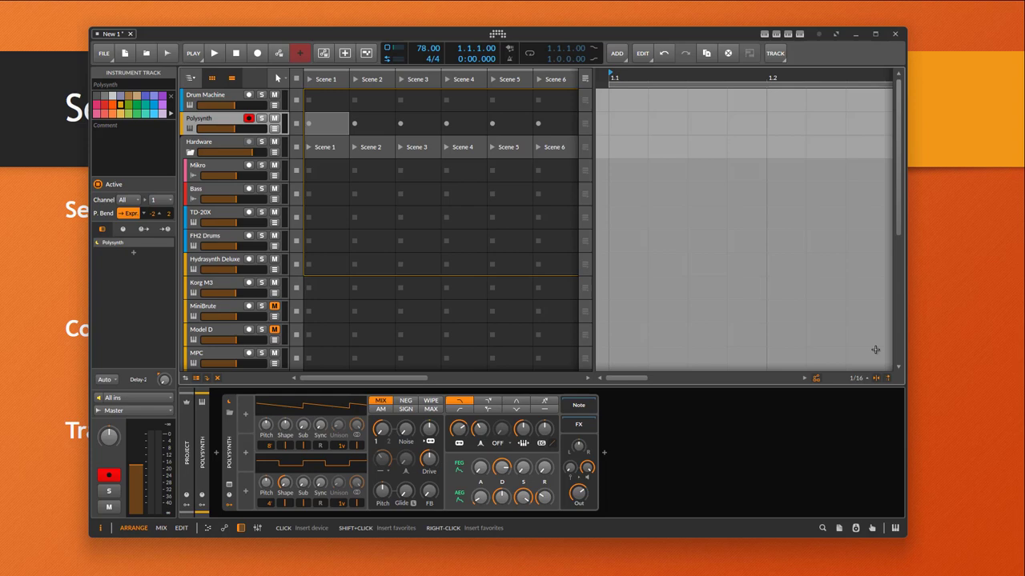
Step: Switch to the mixer and toggle Drum Machine's Delay-2 send off and back on
{"action": "left_click", "coordinate": [161, 528]}
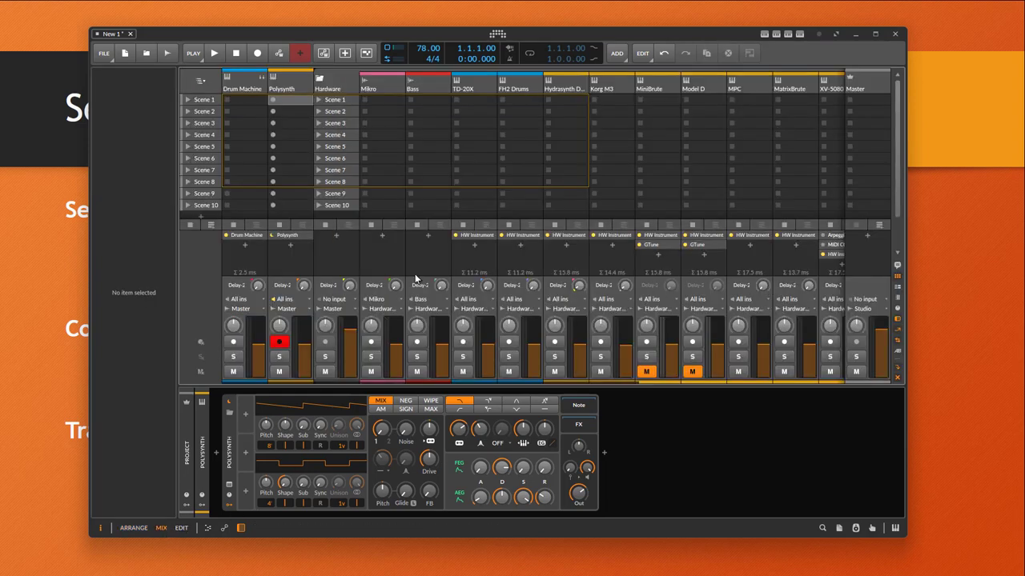
{"action": "right_click", "coordinate": [258, 286]}
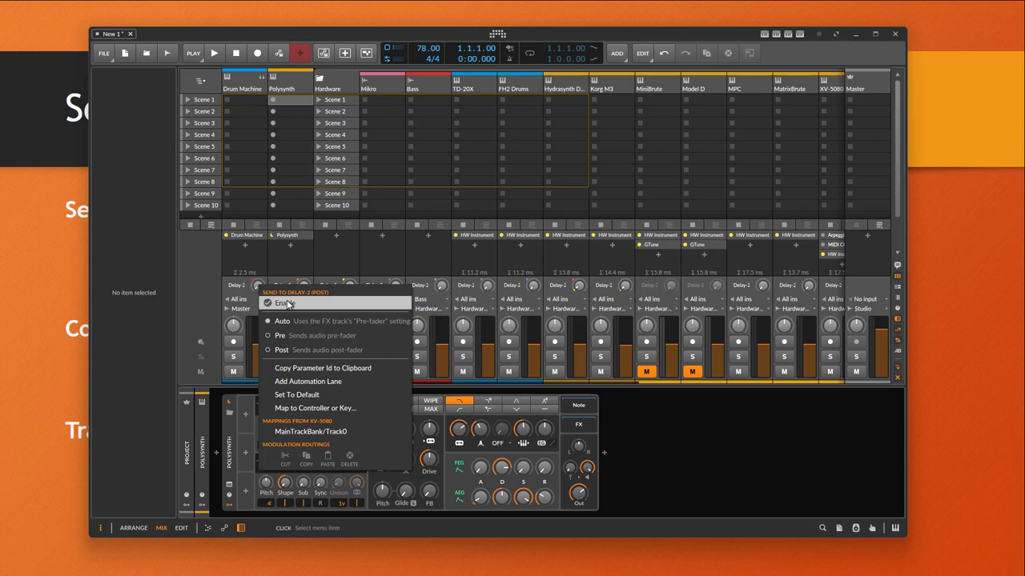
{"action": "left_click", "coordinate": [284, 303]}
{"action": "right_click", "coordinate": [262, 289]}
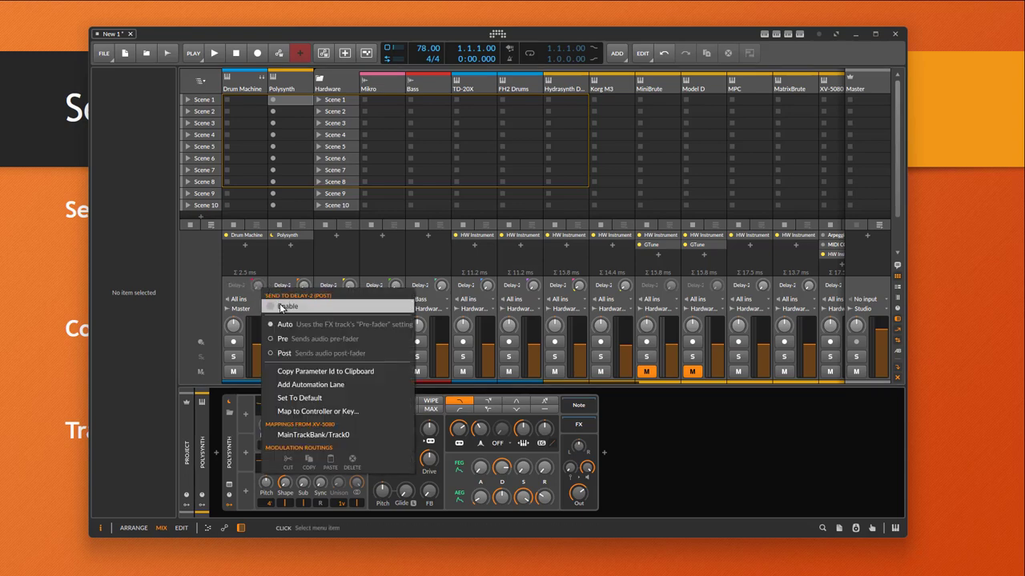
{"action": "left_click", "coordinate": [286, 306]}
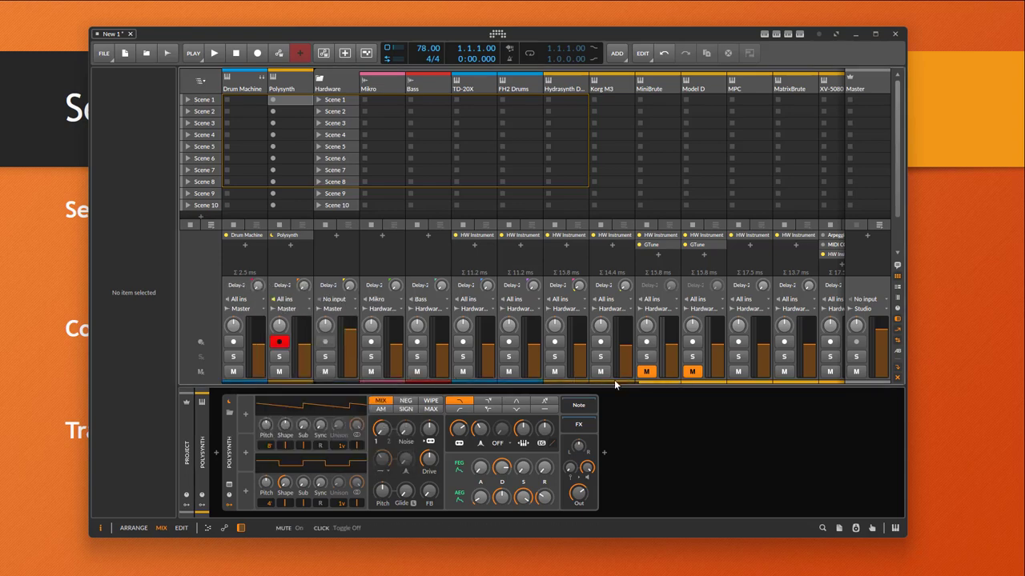
Step: Select the Delay-2 FX track and set its send level to -7.0 dB
{"action": "left_click_drag", "start_coordinate": [607, 383], "coordinate": [898, 412]}
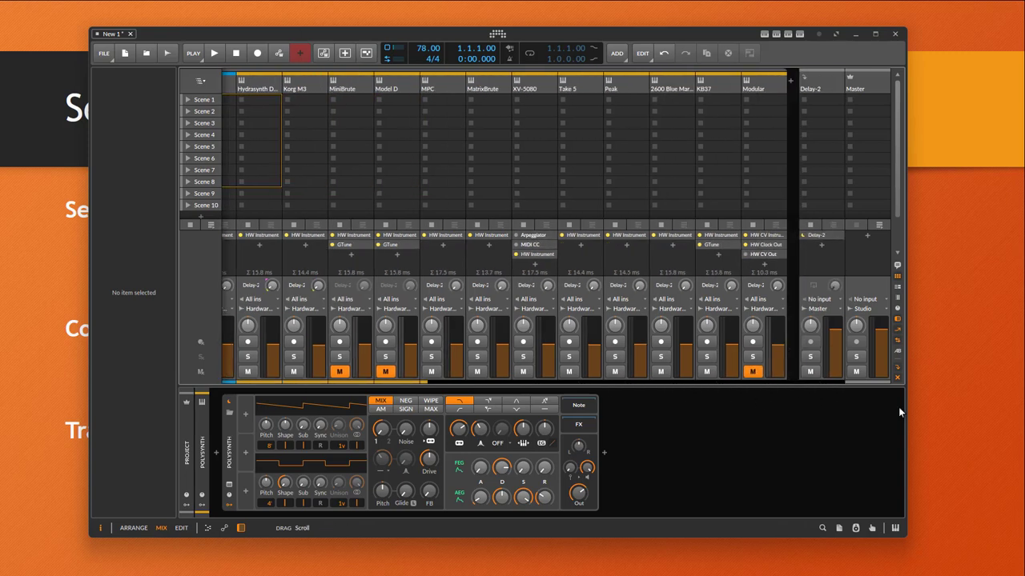
{"action": "left_click", "coordinate": [833, 78]}
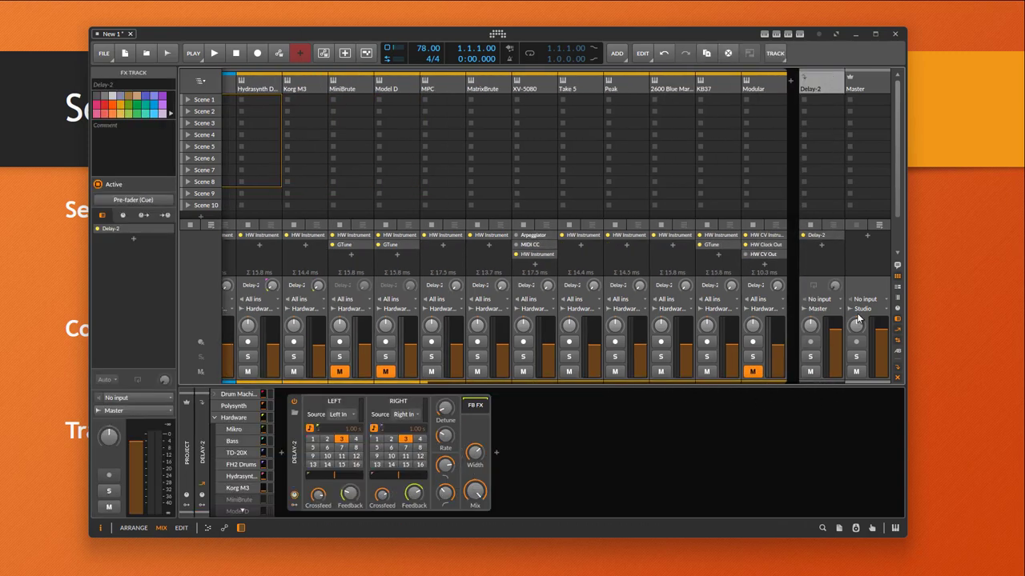
{"action": "mouse_move", "coordinate": [838, 288]}
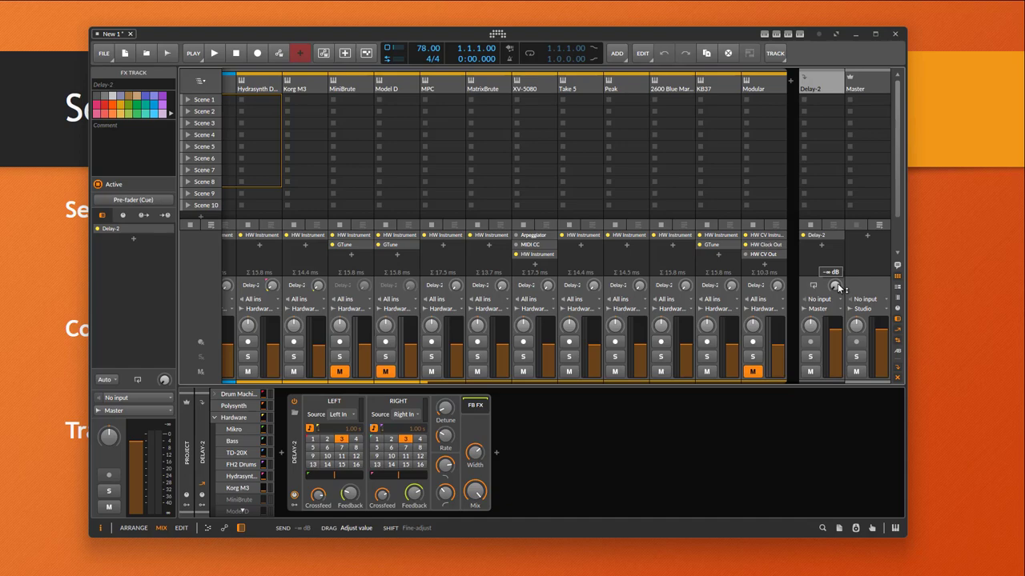
{"action": "left_click_drag", "start_coordinate": [838, 288], "coordinate": [838, 273]}
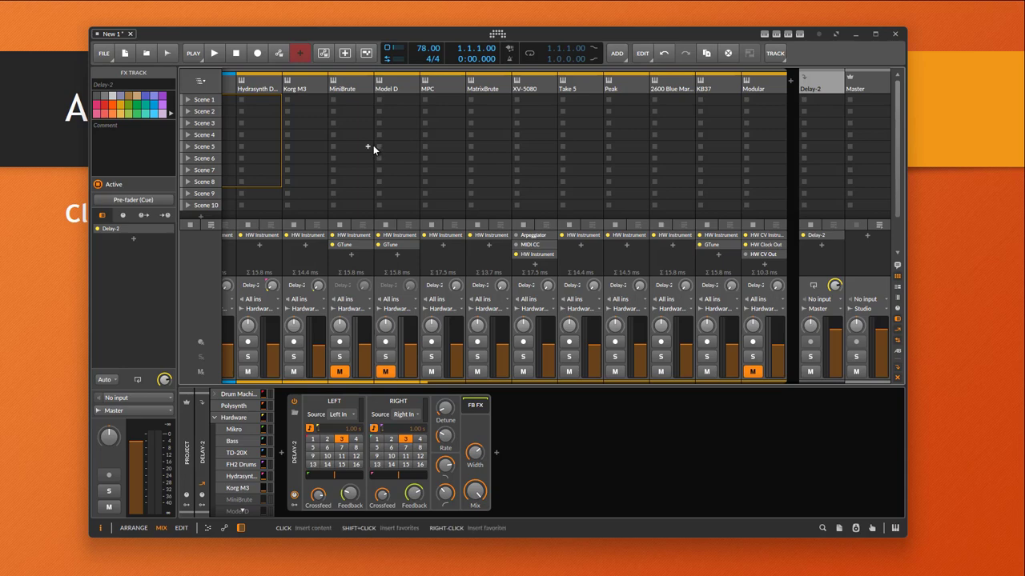
Step: Select the Hydrasynth Deluxe Scene 1 slot and review its ALT Launch Q, Play Mode and On Release choices, leaving them unchanged
{"action": "left_click", "coordinate": [260, 99]}
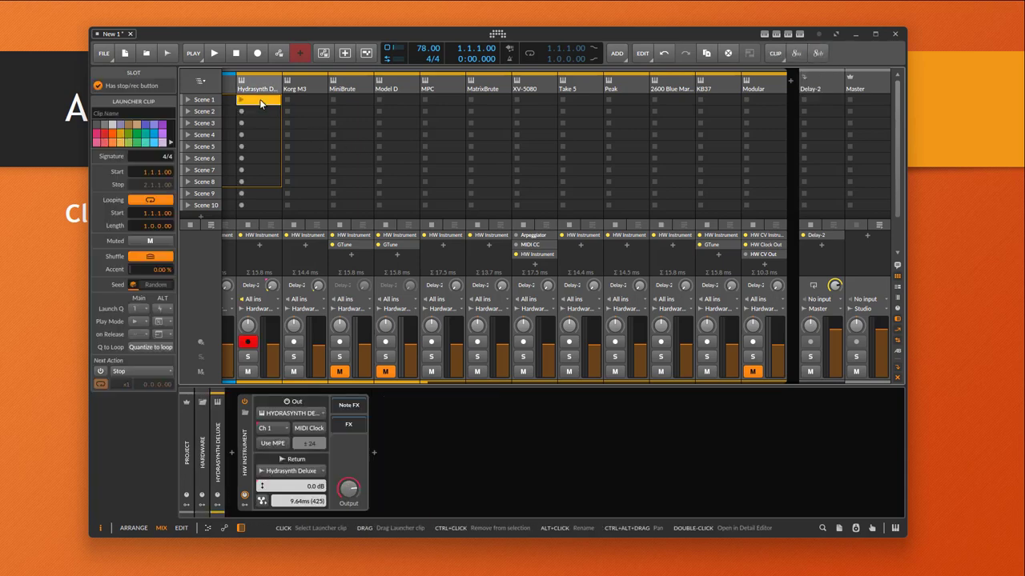
{"action": "left_click", "coordinate": [169, 310]}
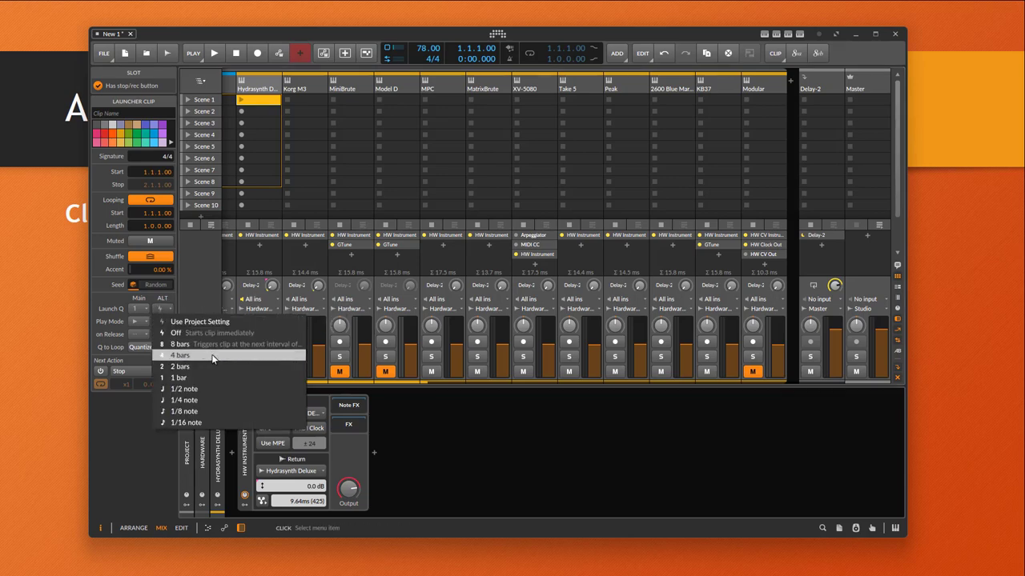
{"action": "left_click", "coordinate": [170, 321]}
{"action": "left_click", "coordinate": [159, 321]}
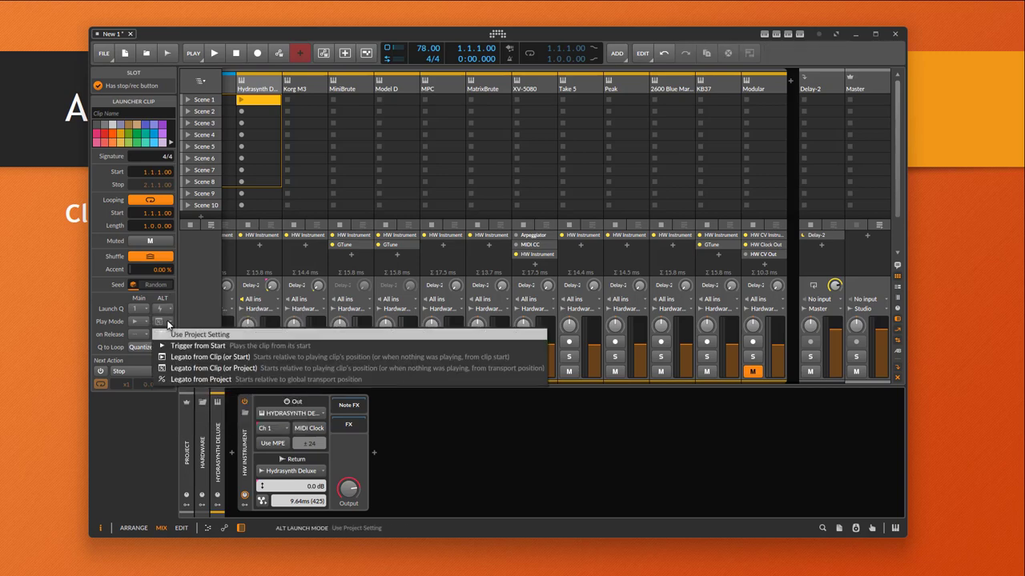
{"action": "left_click", "coordinate": [169, 325]}
{"action": "left_click", "coordinate": [169, 335]}
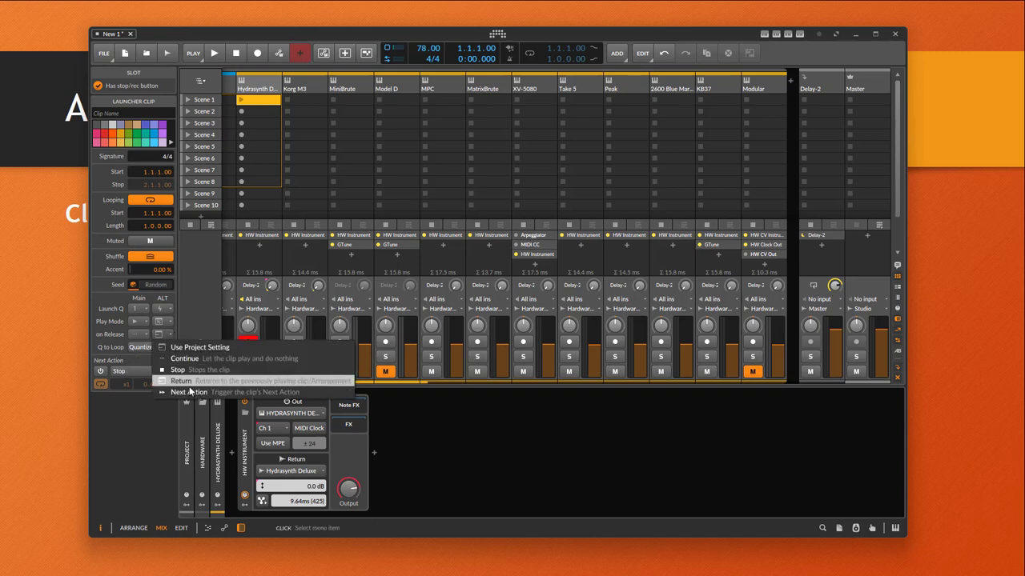
{"action": "left_click", "coordinate": [173, 300]}
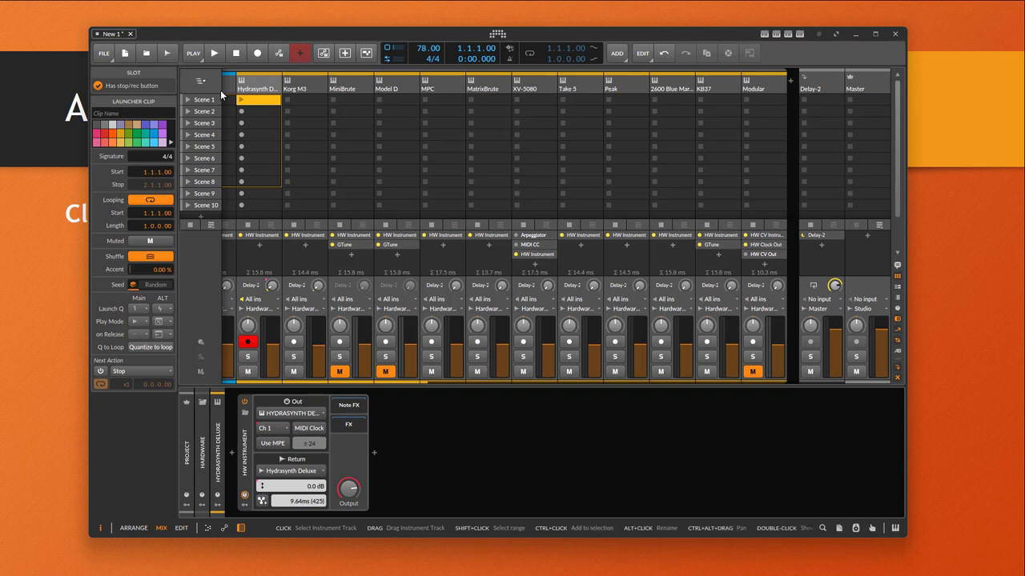
Step: Launch Scene 1 to play the Hydrasynth Deluxe clip and show Scene 1's settings in the Inspector
{"action": "left_click", "coordinate": [199, 100]}
{"action": "left_click", "coordinate": [202, 101]}
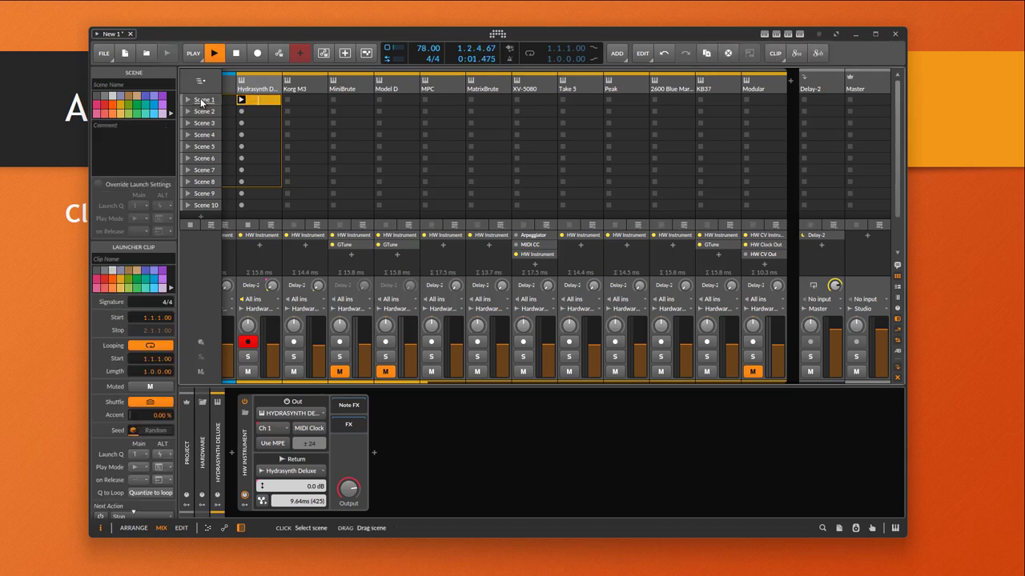
{"action": "scroll", "coordinate": [140, 396], "scroll_direction": "down", "scroll_amount": 1}
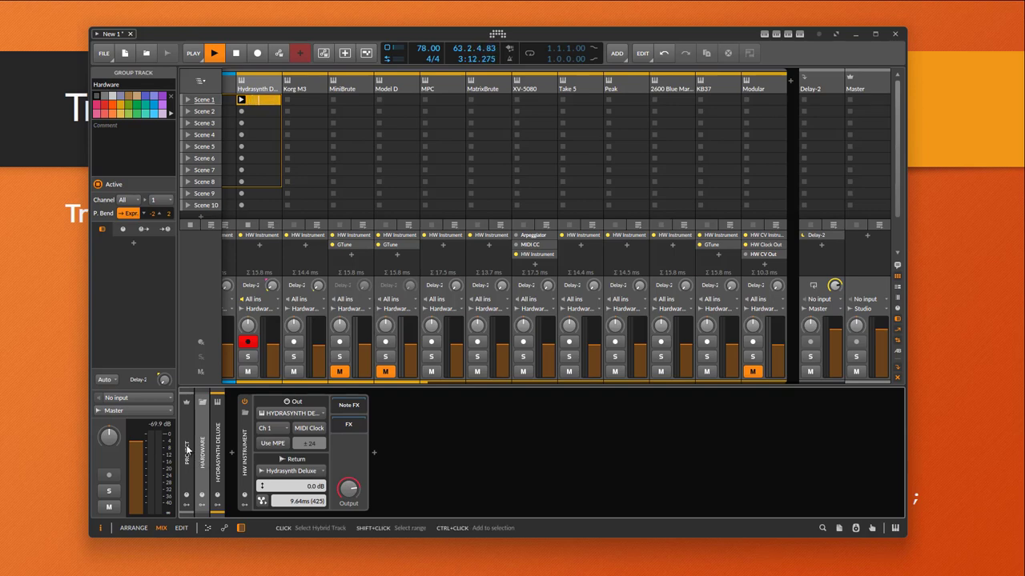
Step: Show the PROJECT remote controls, then the HARDWARE group's remote controls in the device panel
{"action": "left_click", "coordinate": [189, 506]}
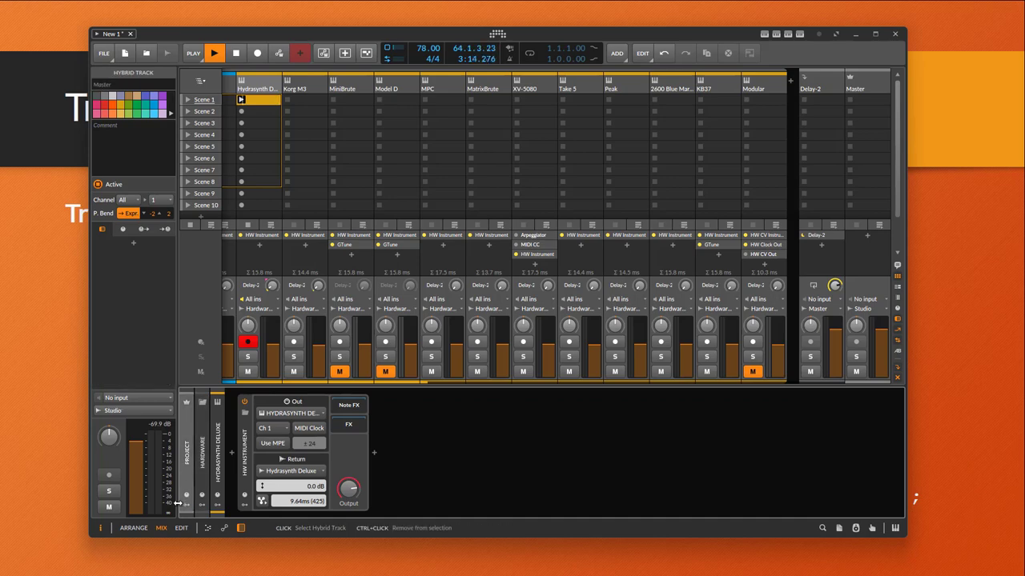
{"action": "left_click", "coordinate": [188, 496]}
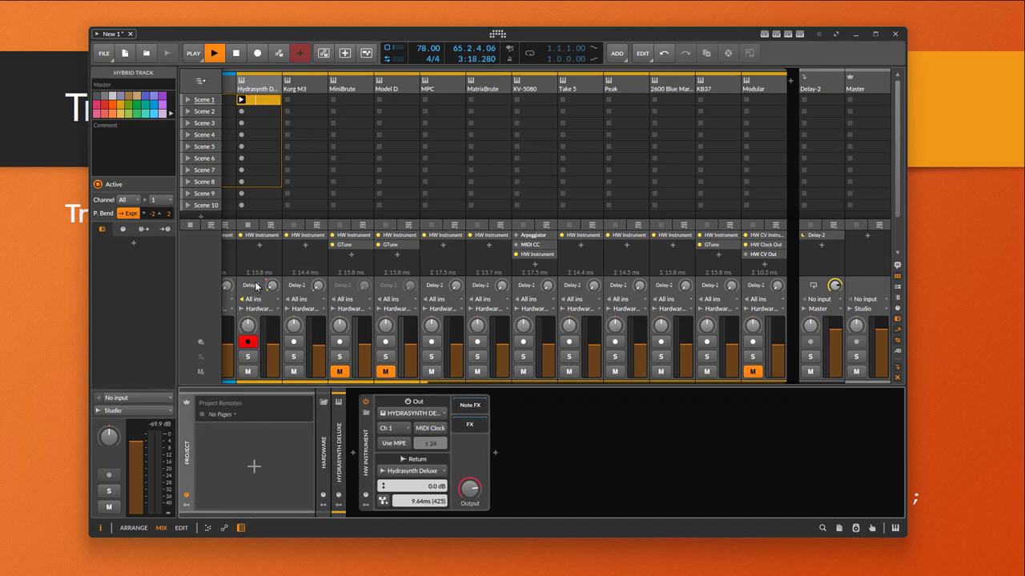
{"action": "left_click", "coordinate": [321, 477]}
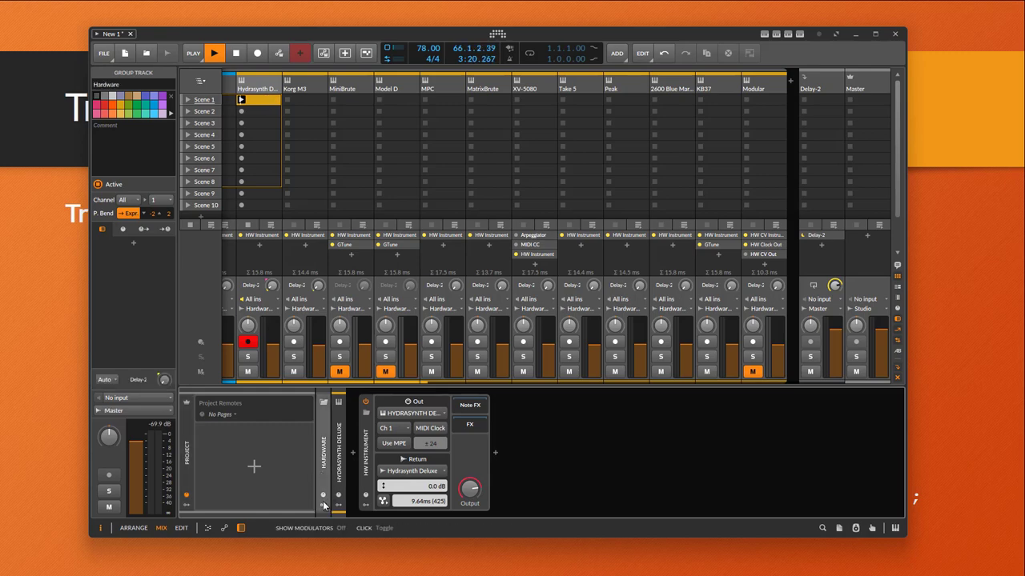
{"action": "left_click", "coordinate": [323, 496]}
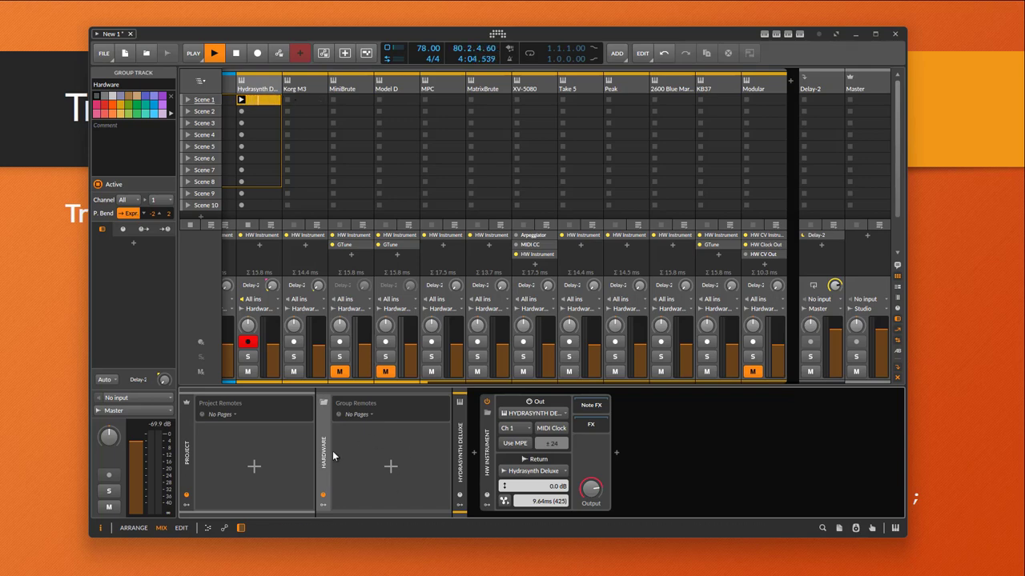
Step: Select the MiniBrute track to show its HW Instrument and GTune devices
{"action": "left_click", "coordinate": [308, 86]}
{"action": "left_click", "coordinate": [353, 88]}
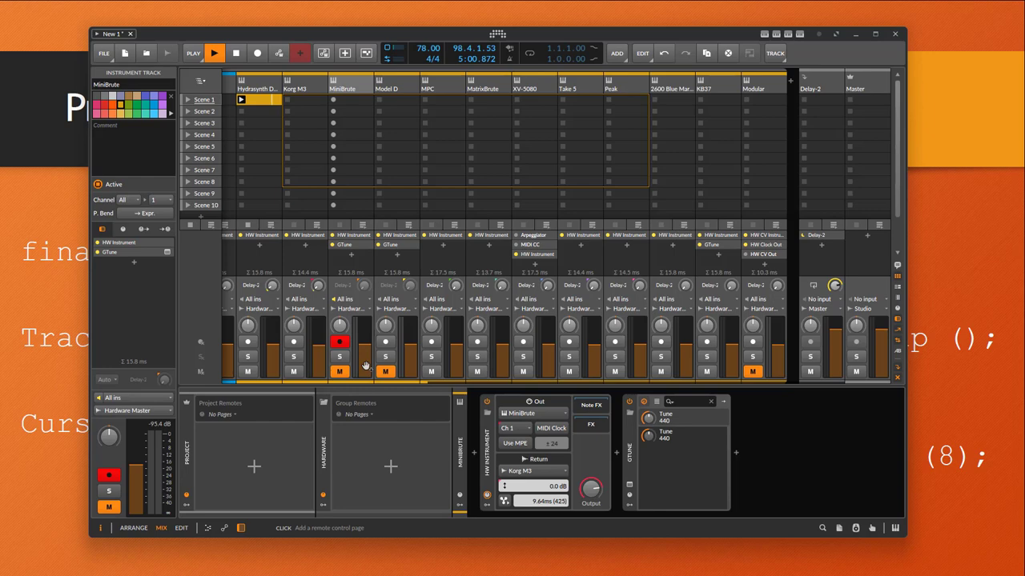
Step: Select MiniBrute's HW Instrument device, then the Hardware group track
{"action": "left_click", "coordinate": [490, 448]}
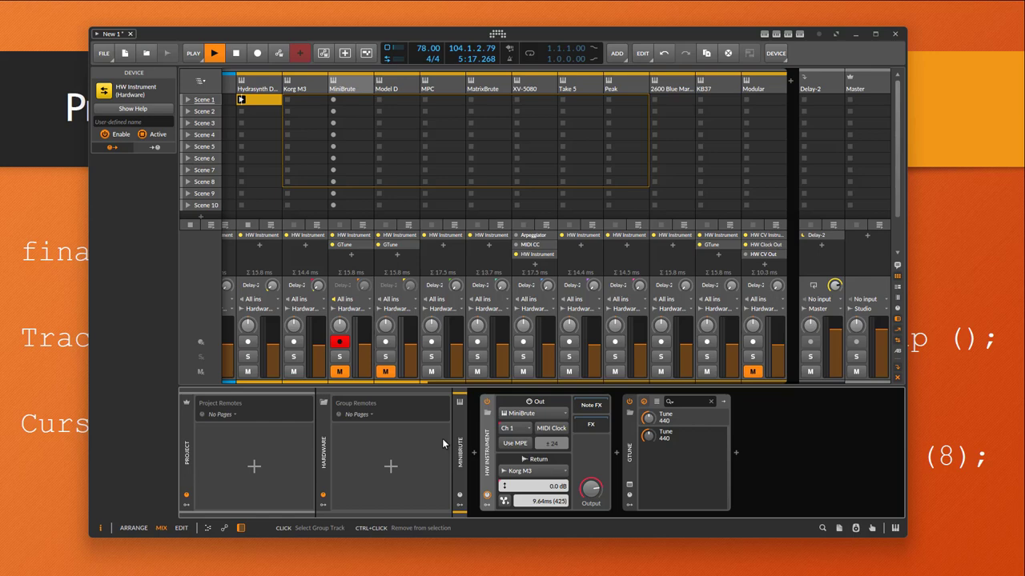
{"action": "left_click", "coordinate": [325, 447]}
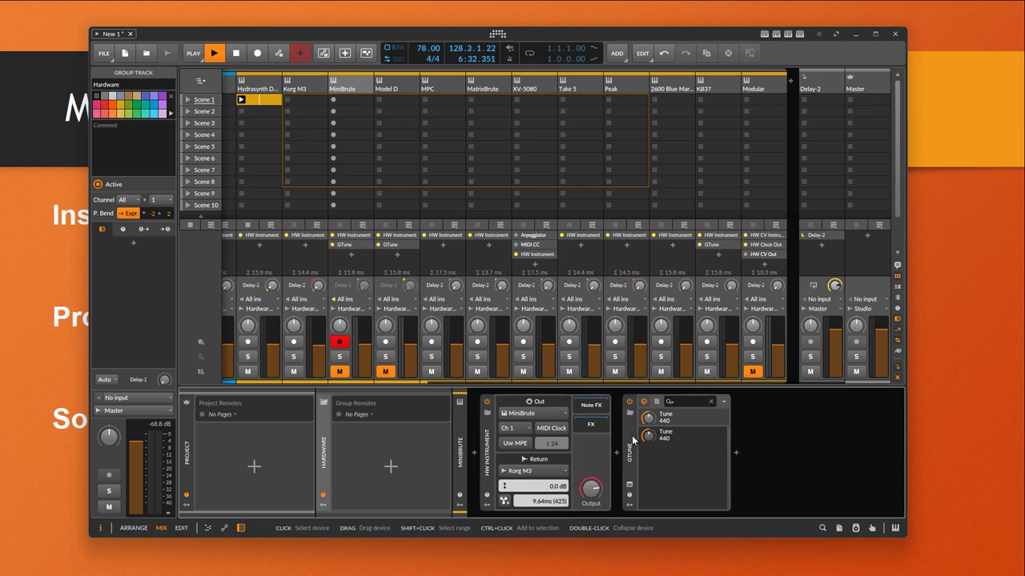
Step: Select GTune and bring up its context menu showing Copy Device Id to Clipboard
{"action": "left_click", "coordinate": [632, 439]}
{"action": "right_click", "coordinate": [633, 438]}
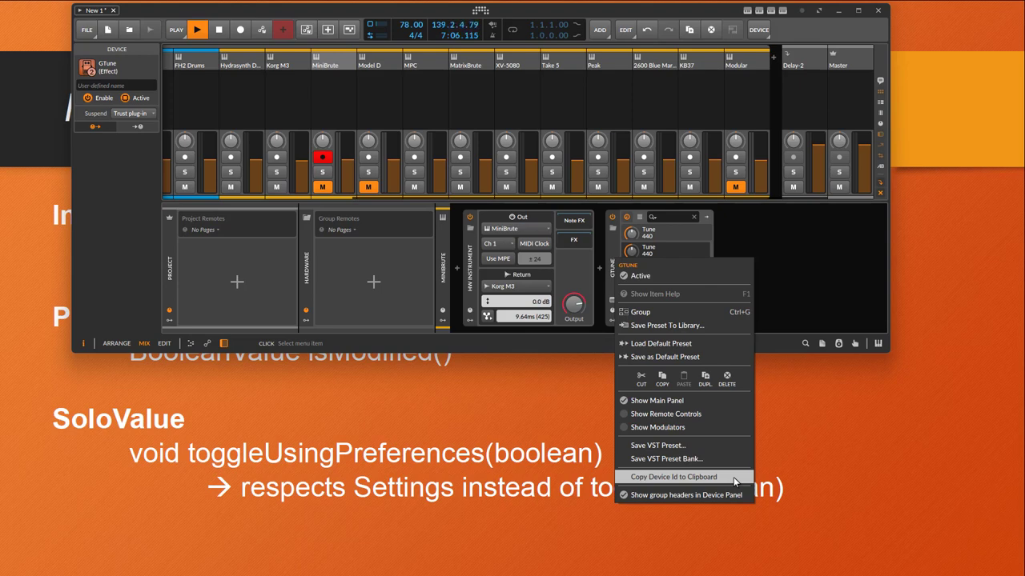
Step: Delete GTune and insert the Hive CLAP synth on the MiniBrute track
{"action": "left_click", "coordinate": [607, 242]}
{"action": "key", "text": "Delete"}
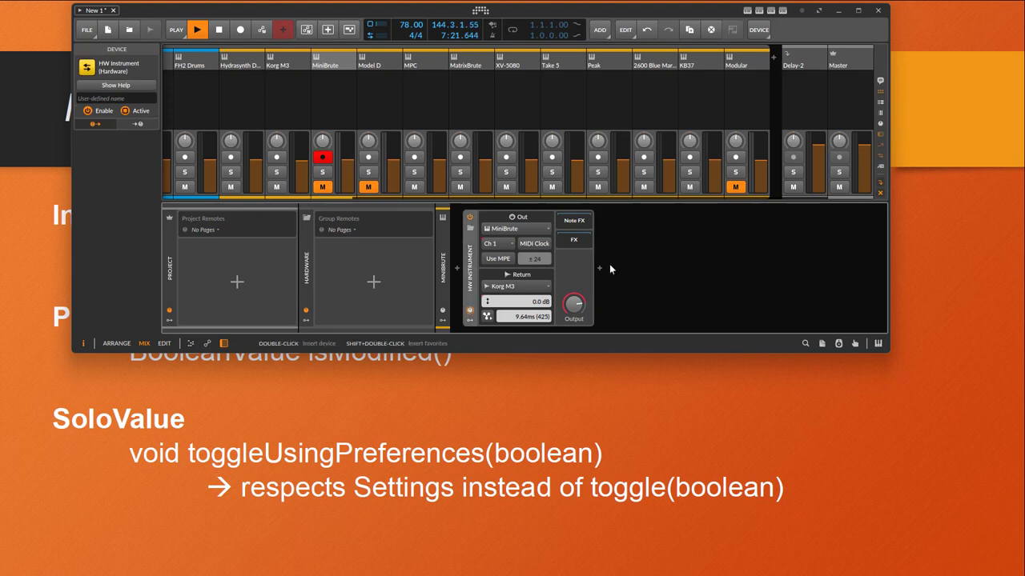
{"action": "double_click", "coordinate": [562, 260]}
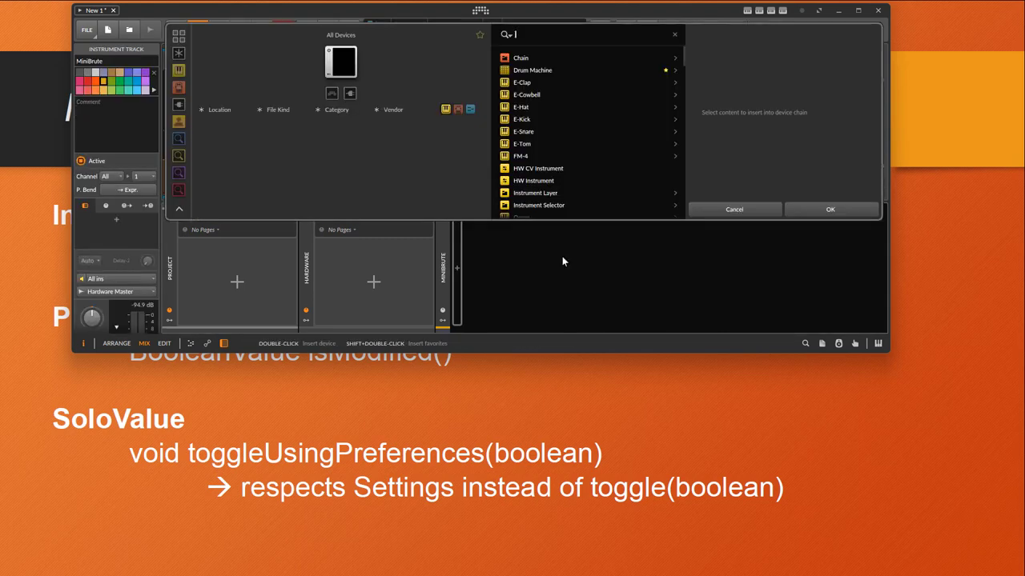
{"action": "type", "text": "clap"}
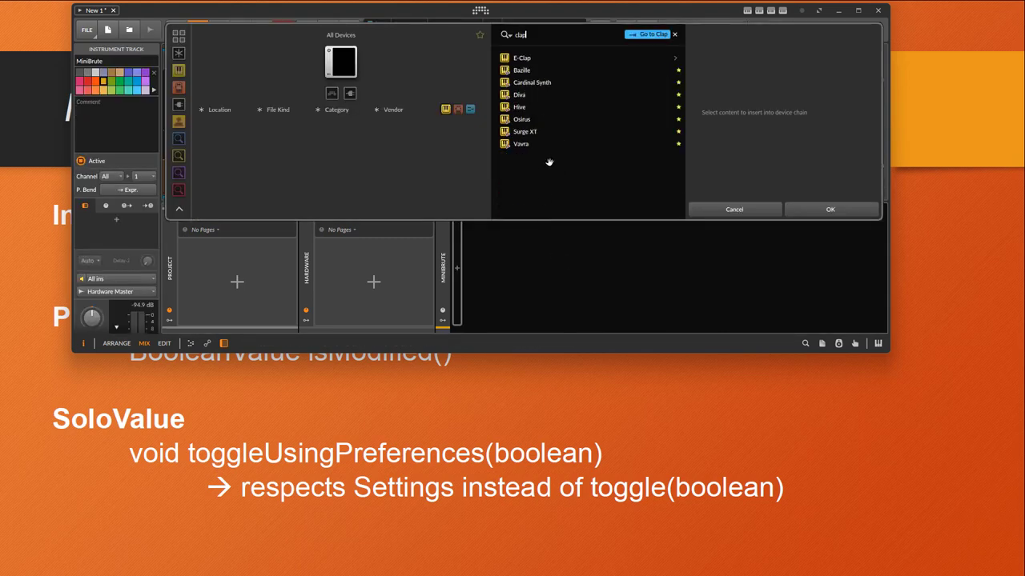
{"action": "left_click", "coordinate": [528, 107]}
{"action": "left_click", "coordinate": [850, 207]}
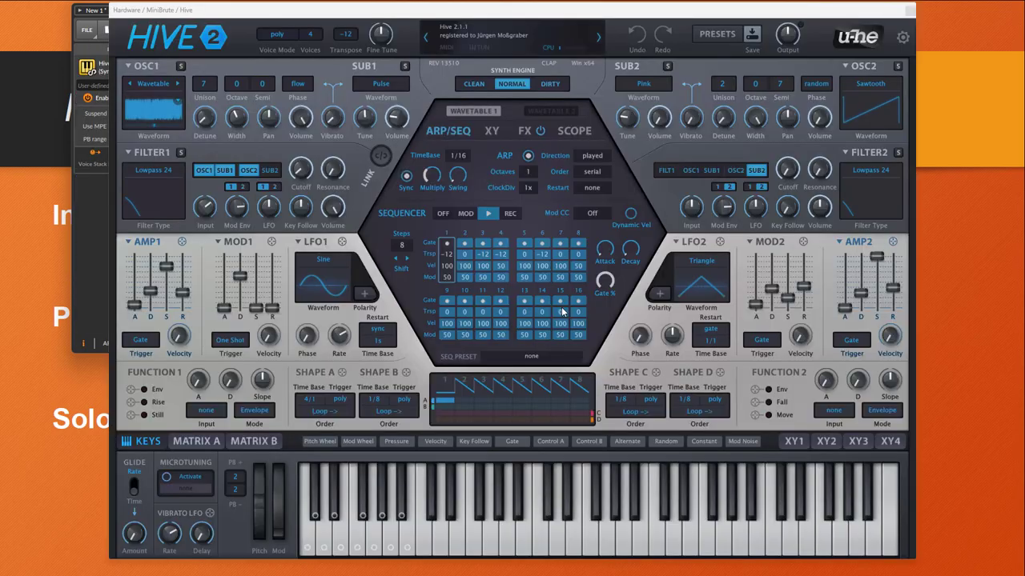
{"action": "left_click", "coordinate": [908, 11]}
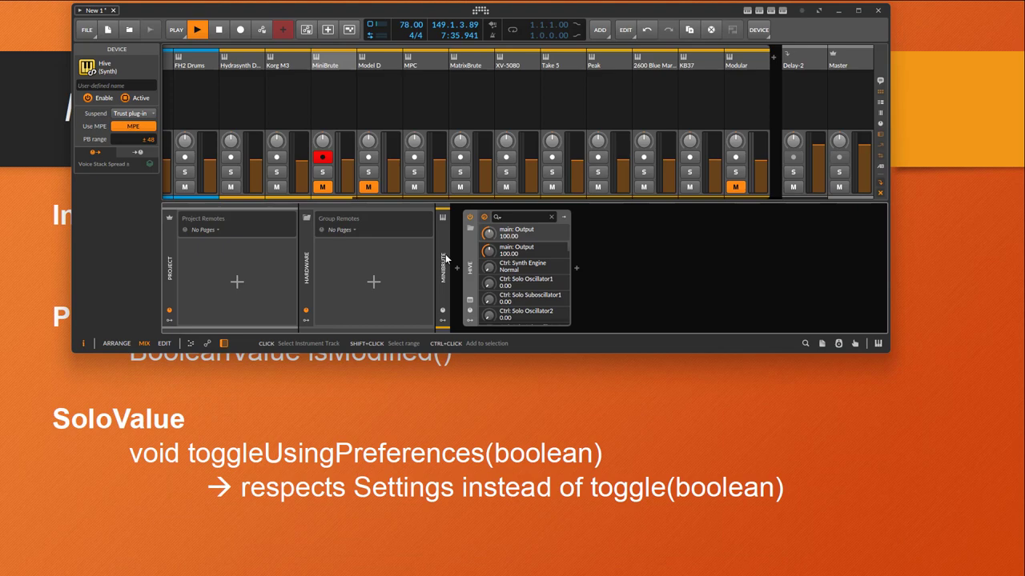
{"action": "right_click", "coordinate": [470, 234]}
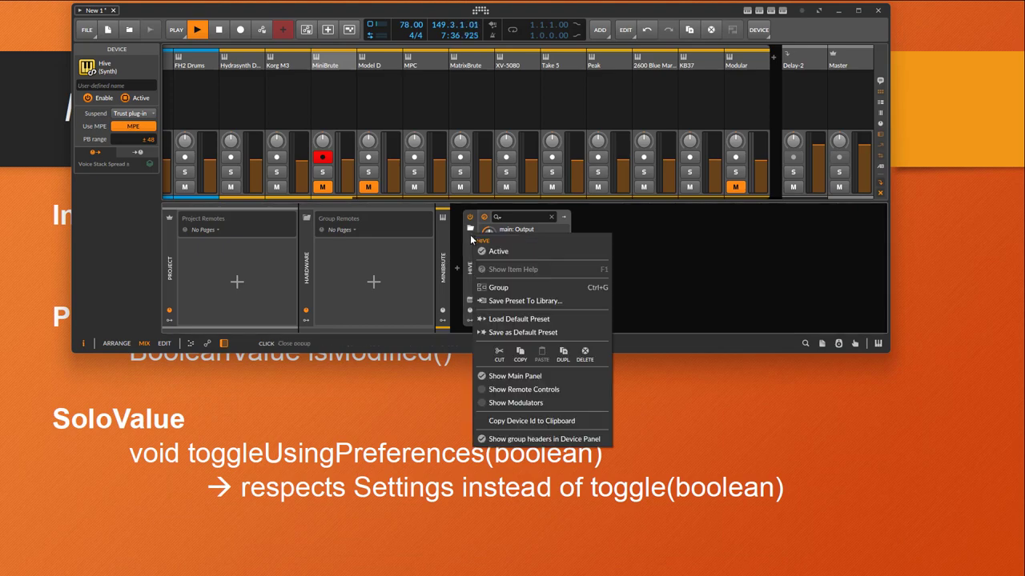
{"action": "left_click", "coordinate": [577, 422]}
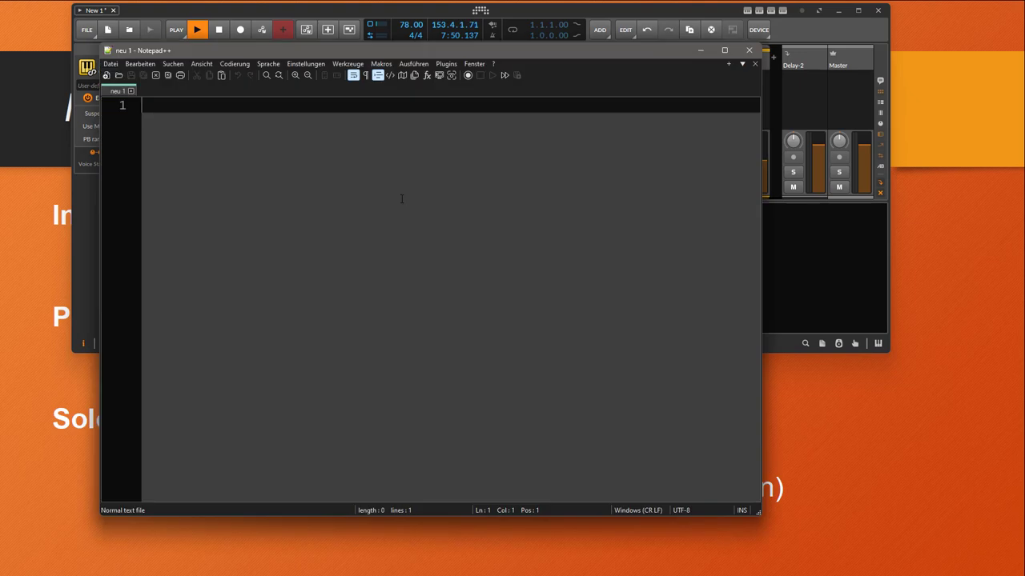
Step: Paste clap:com.u-he.Hive:2.1.1 into Notepad++ and select its :2.1.1 version suffix
{"action": "type", "text": "clap:com.u-he.Hive:2.1.1"}
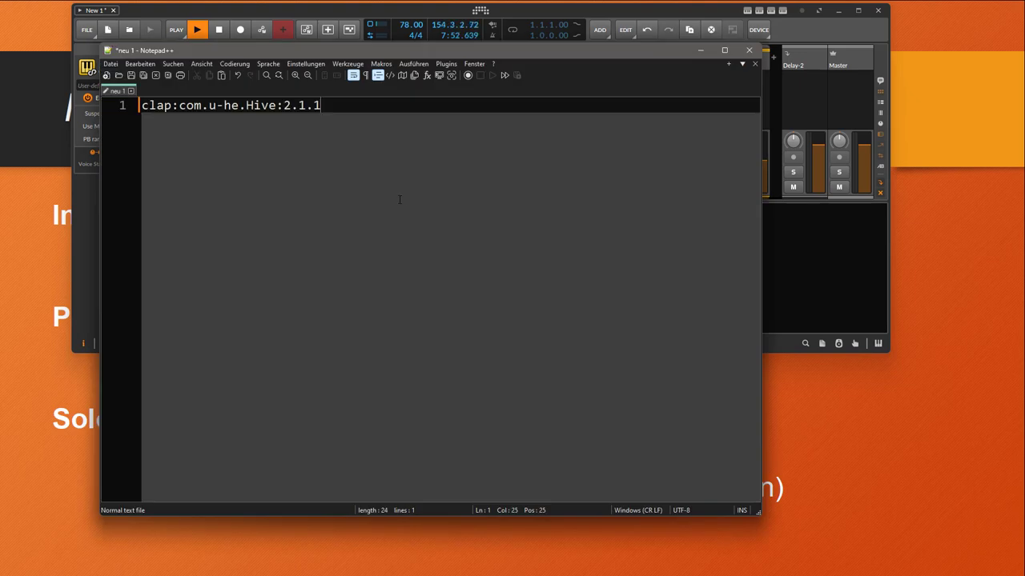
{"action": "key", "text": "shift+Left"}
{"action": "key", "text": "shift+Left"}
{"action": "key", "text": "shift+Left"}
{"action": "key", "text": "shift+Left"}
{"action": "key", "text": "shift+Left"}
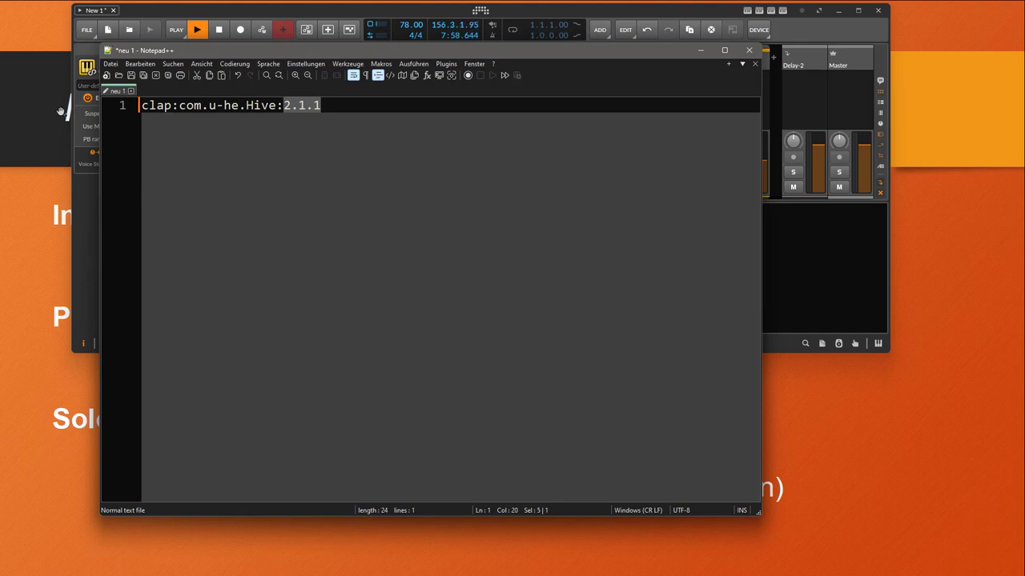
{"action": "key", "text": "alt+Tab"}
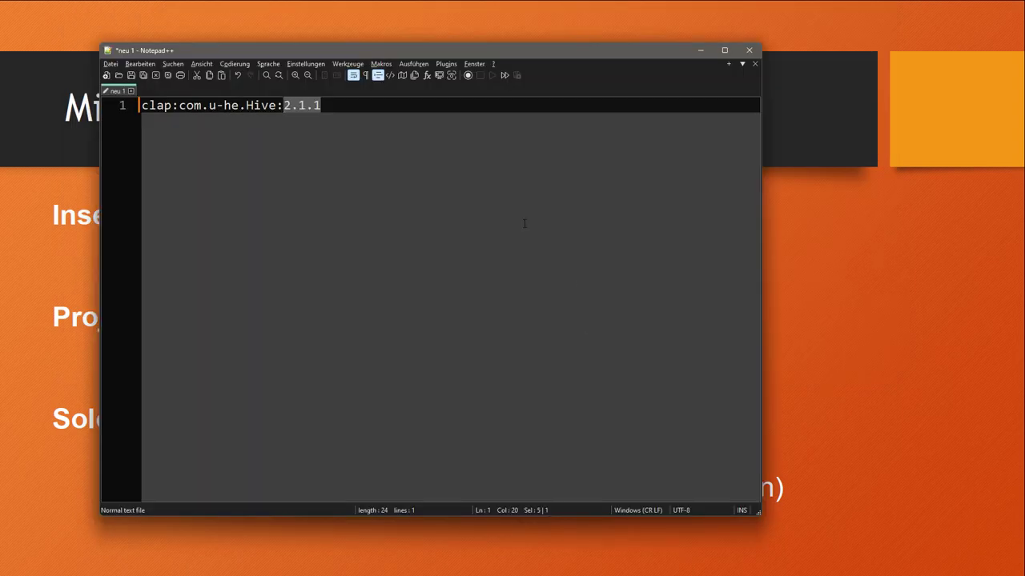
{"action": "key", "text": "Left"}
{"action": "key", "text": "Left"}
{"action": "key", "text": "shift+End"}
Step: Delete the selected :2.1.1 so the ID reads clap:com.u-he.Hive
{"action": "key", "text": "Delete"}
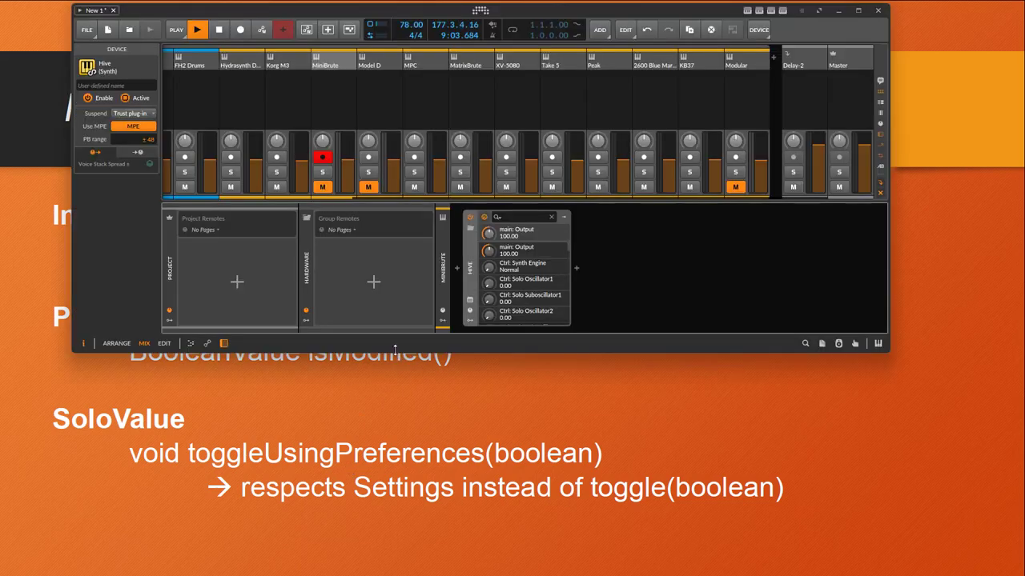
Step: Make the Bitwig window taller and check that Exclusive Solo in Behavior settings stays off
{"action": "left_click_drag", "start_coordinate": [773, 353], "coordinate": [772, 552]}
{"action": "key", "text": "ctrl+comma"}
{"action": "left_click", "coordinate": [293, 92]}
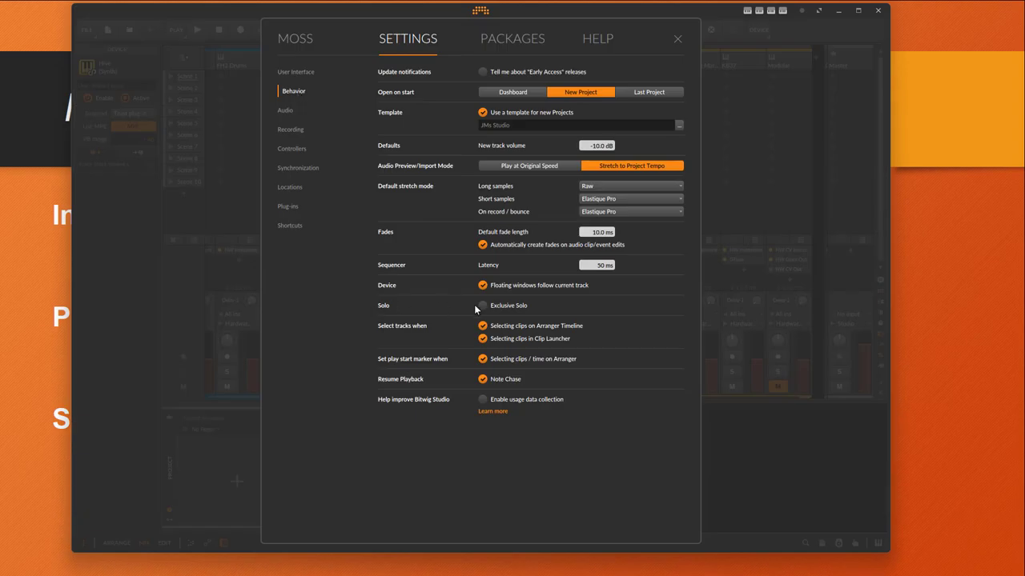
{"action": "left_click", "coordinate": [677, 39]}
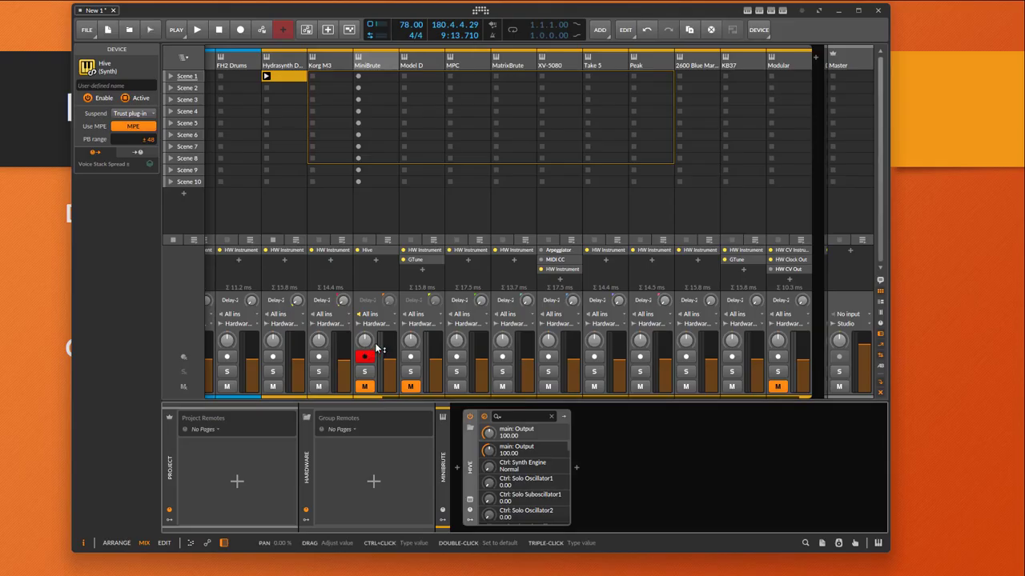
Step: Toggle the M3 controller's focus rectangle off and back on in Controllers settings, then reopen them
{"action": "left_click", "coordinate": [479, 11]}
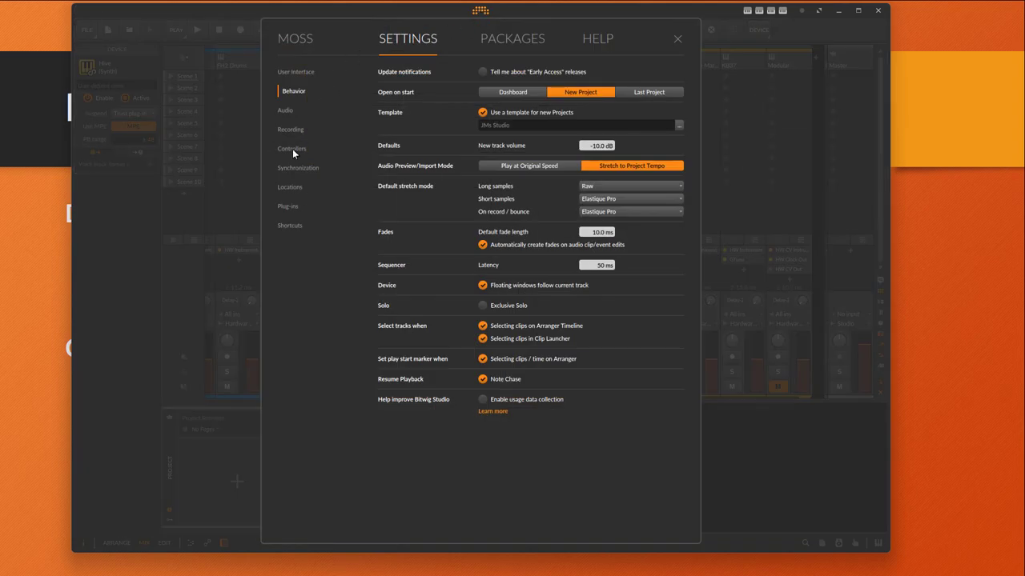
{"action": "left_click", "coordinate": [293, 149]}
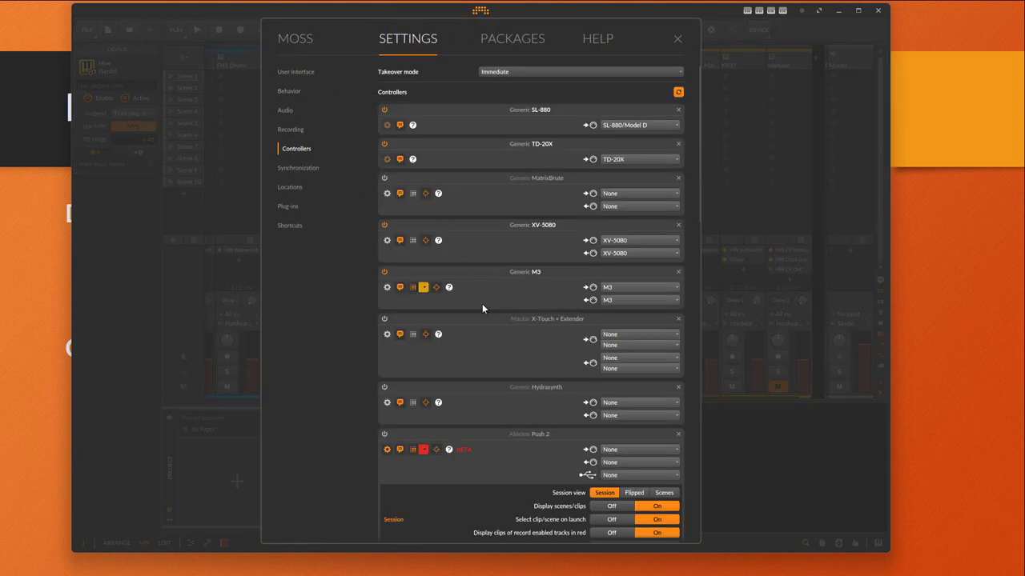
{"action": "left_click", "coordinate": [413, 288]}
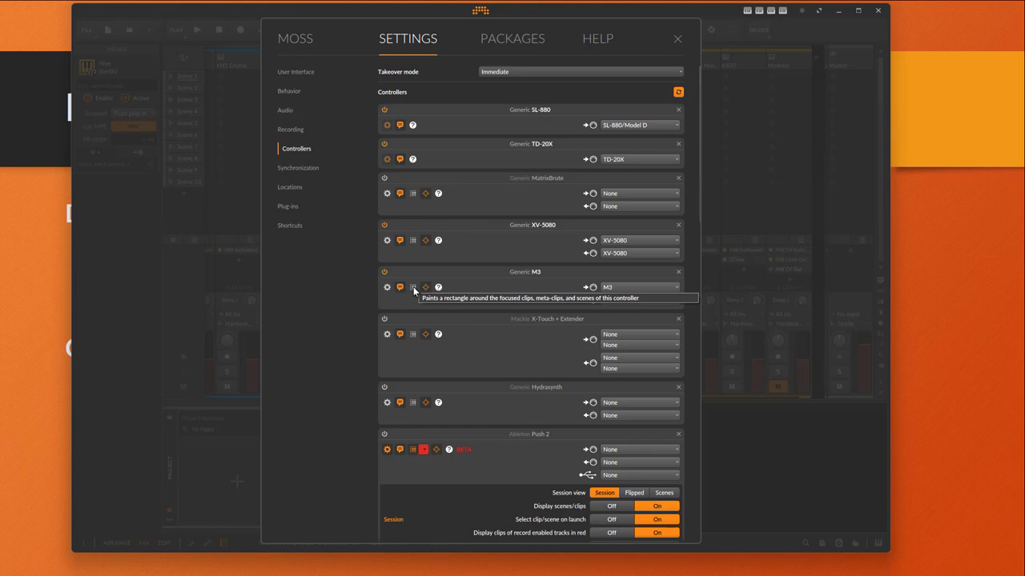
{"action": "left_click", "coordinate": [413, 288]}
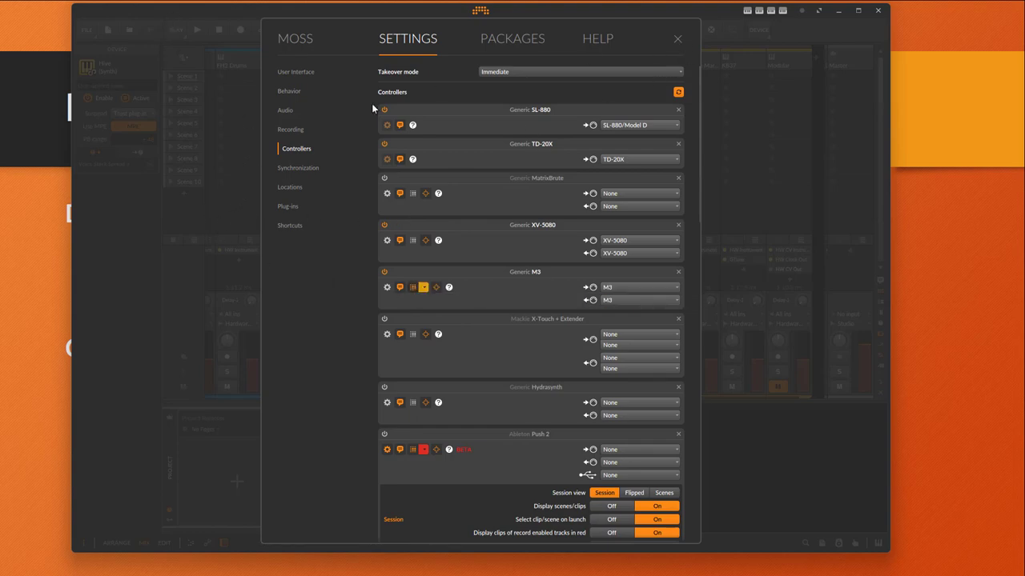
{"action": "left_click", "coordinate": [678, 40]}
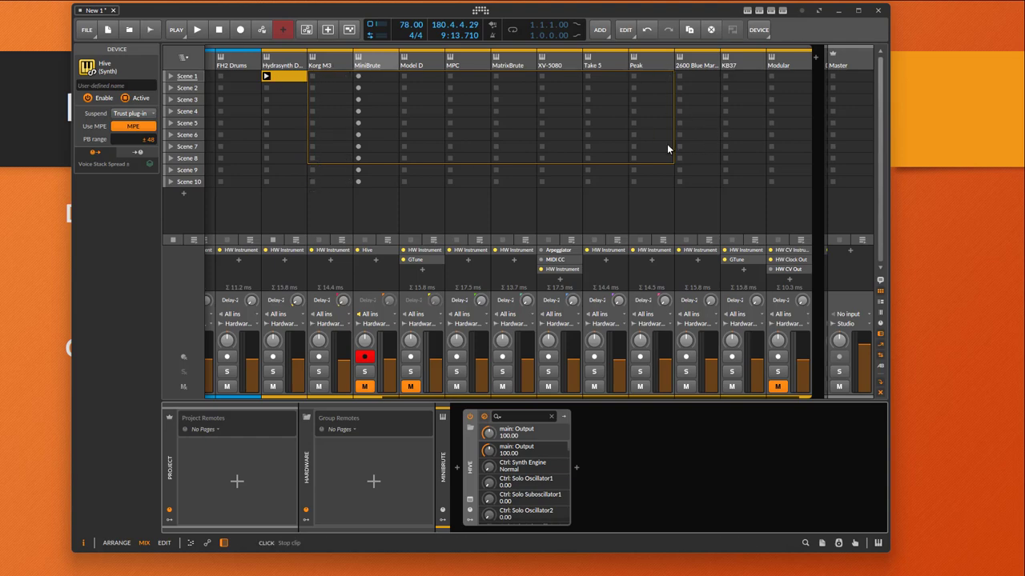
{"action": "left_click", "coordinate": [477, 11]}
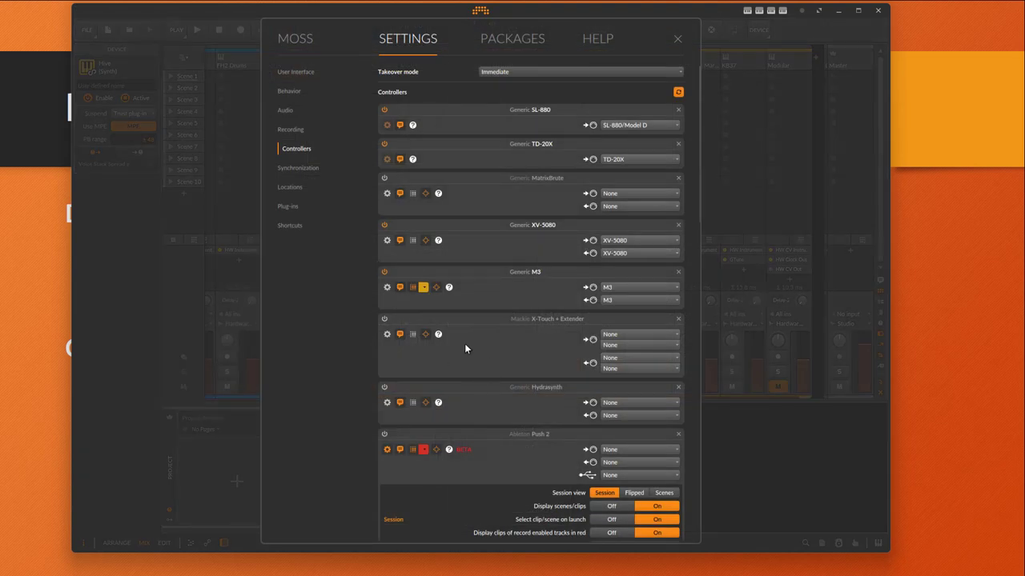